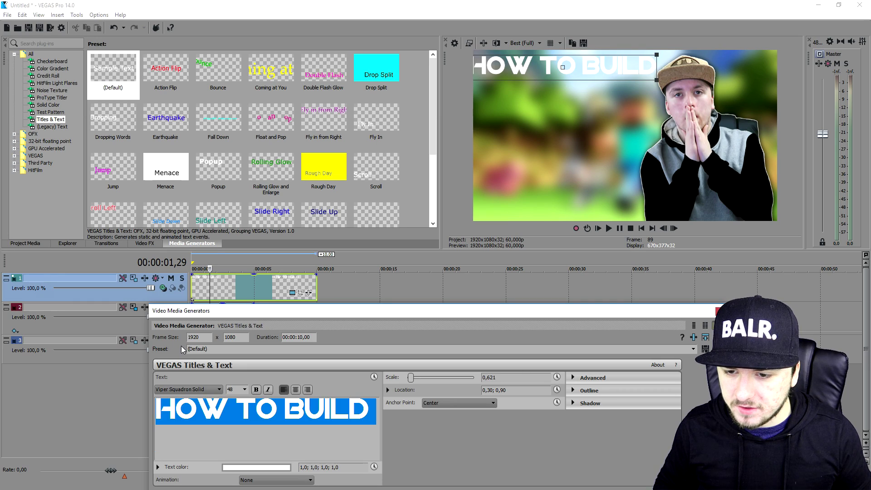
- Switch the 'How To Build' title font to VirileSolid and move it toward the top centre
key("Down")
key("Down")
key("Down")
key("Down")
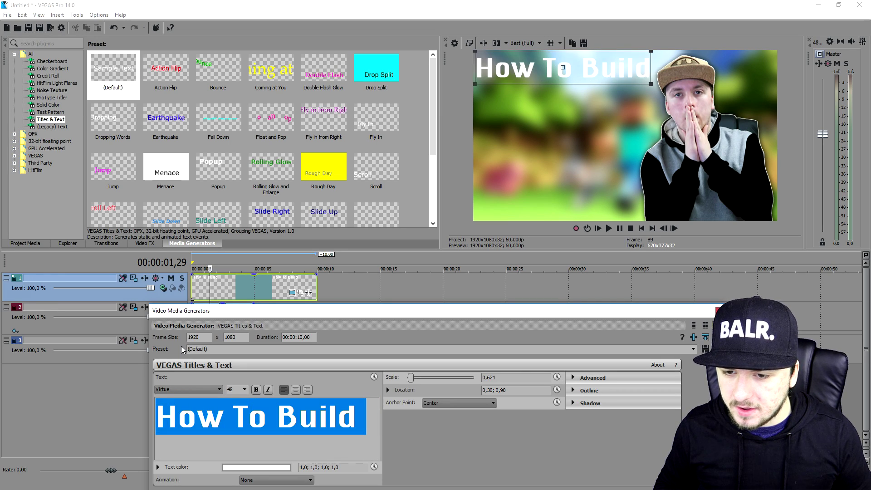
key("Down")
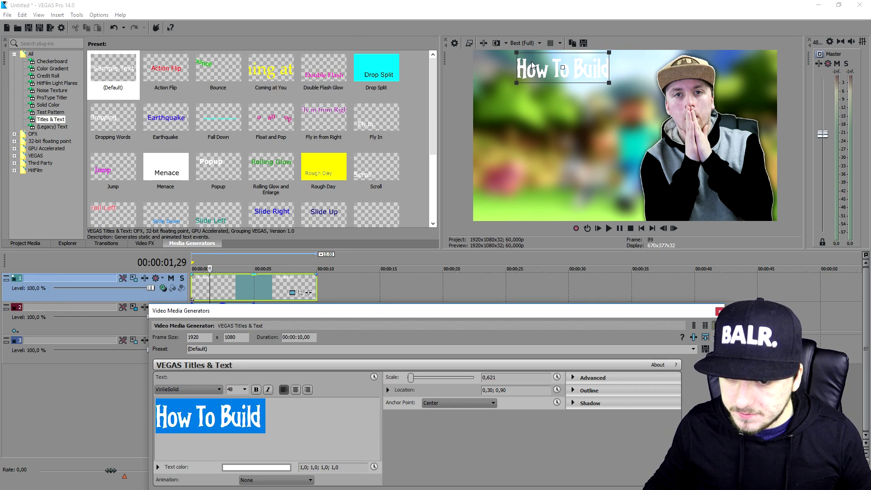
left_click_drag(515, 83, 481, 87)
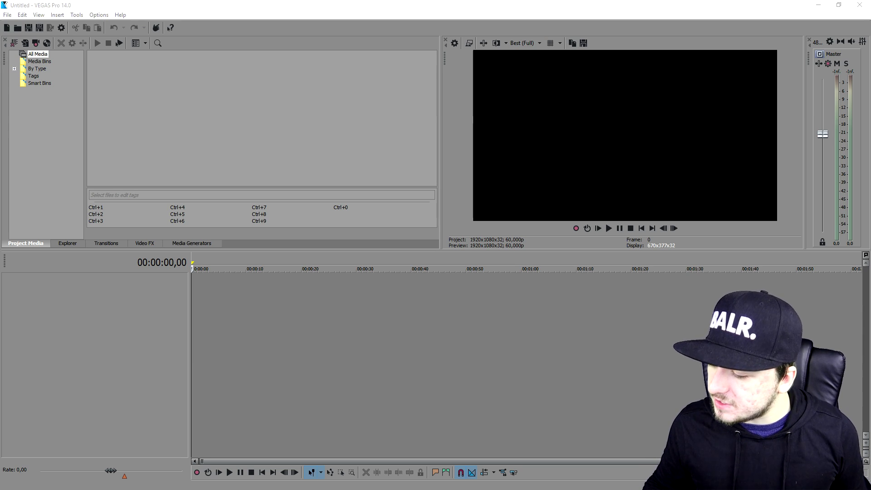
- Drag image.jpg from the tutorial folder onto a VEGAS video track
key("alt+Tab")
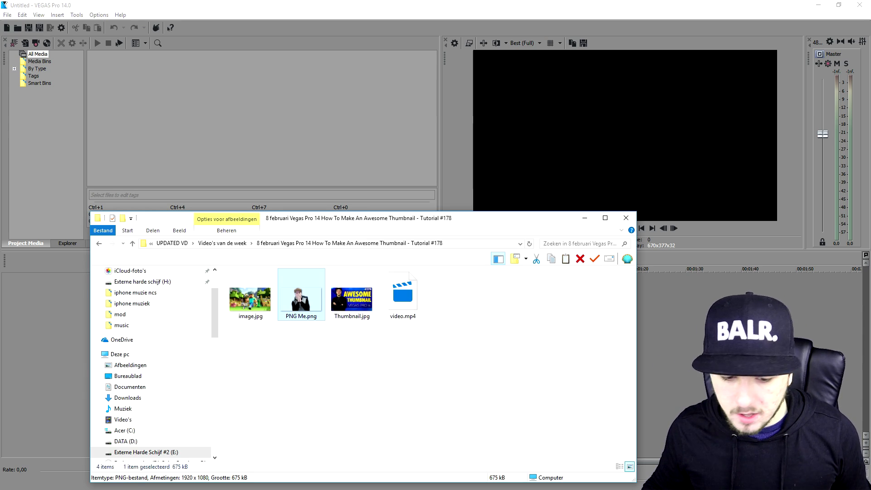
left_click_drag(399, 223, 598, 71)
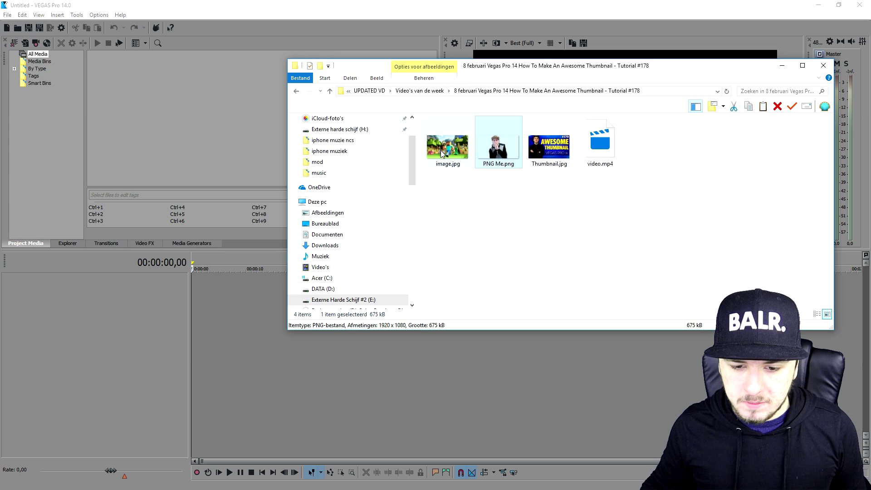
left_click_drag(442, 155, 244, 293)
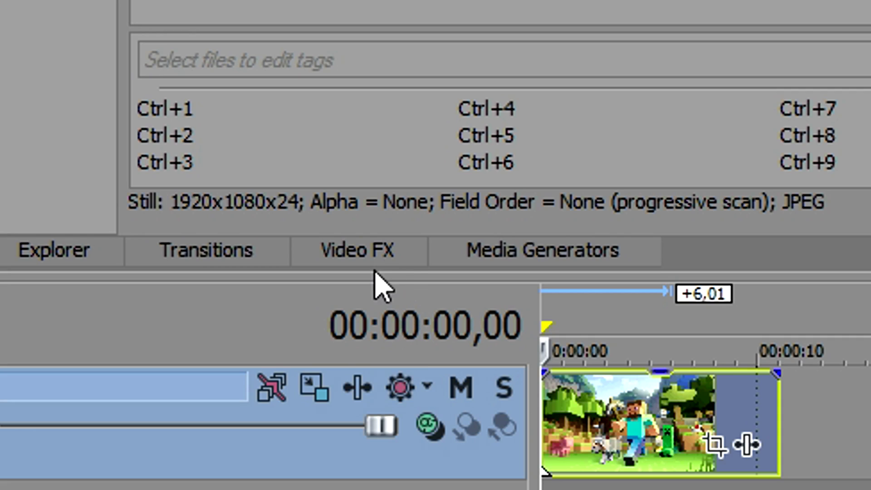
- Apply a Gaussian Blur effect from Video FX to the Minecraft background clip
left_click(151, 245)
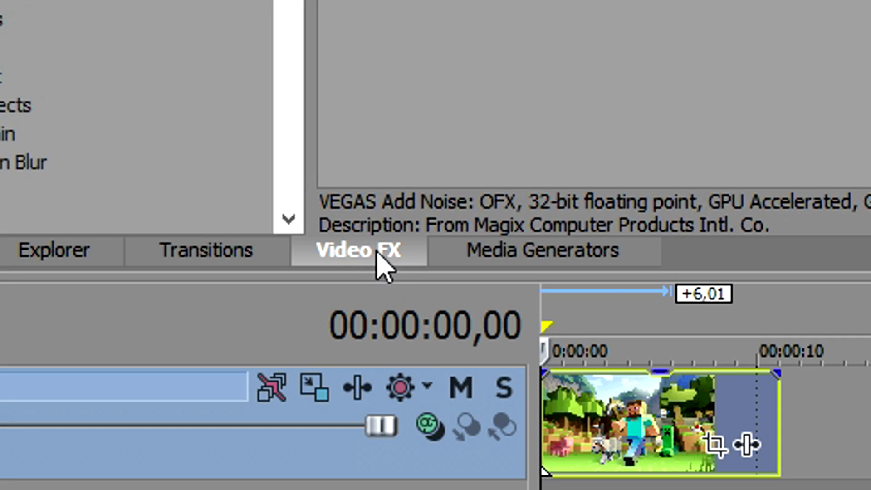
scroll(136, 117, "down", 2)
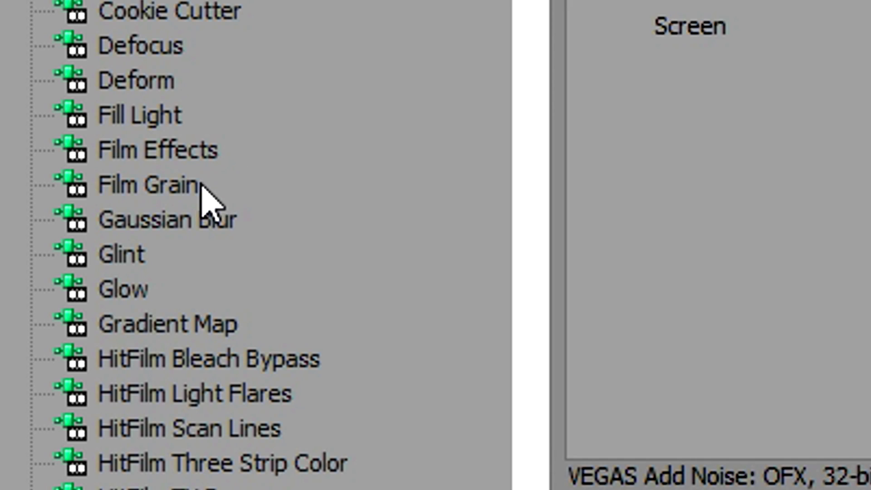
left_click(0, 0)
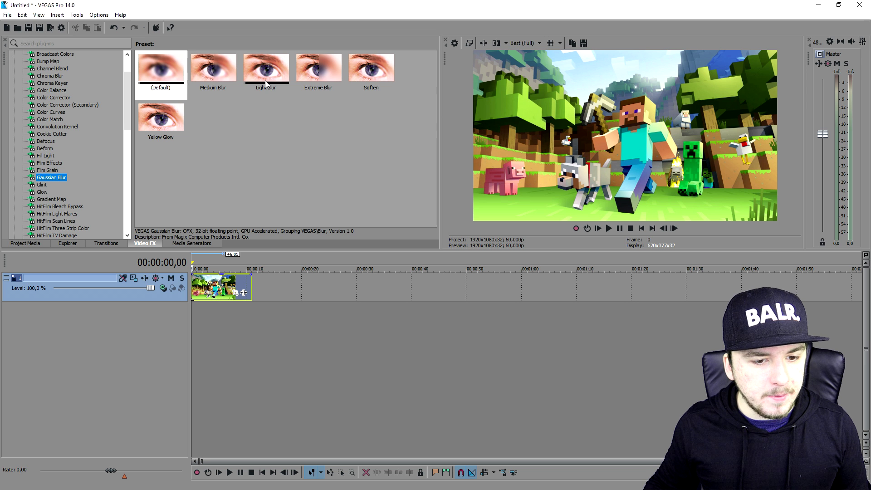
left_click_drag(265, 80, 218, 292)
left_click_drag(436, 124, 496, 222)
- Change the blur to the Medium Blur preset (0.0600) and close the FX window
scroll(312, 251, "up", 2)
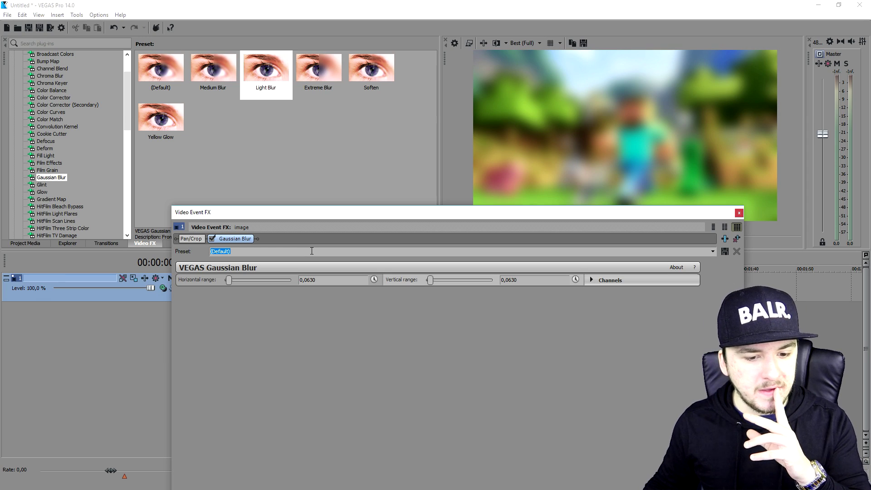
left_click(309, 254)
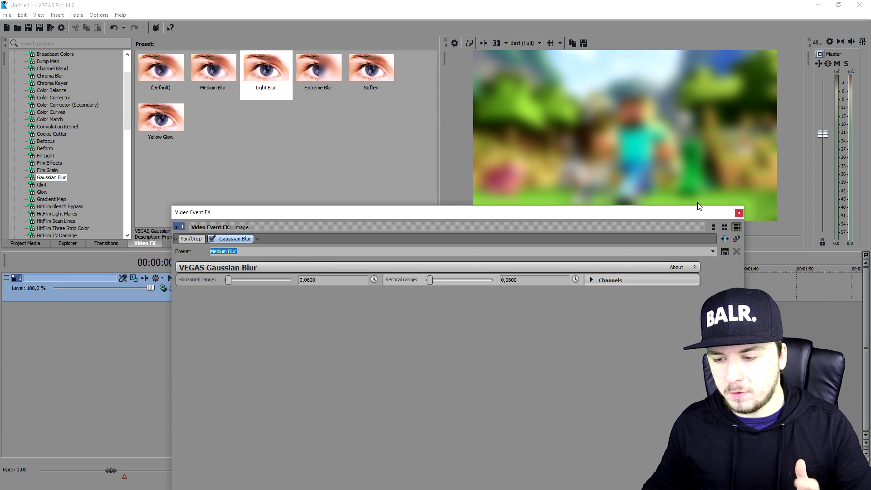
left_click(739, 213)
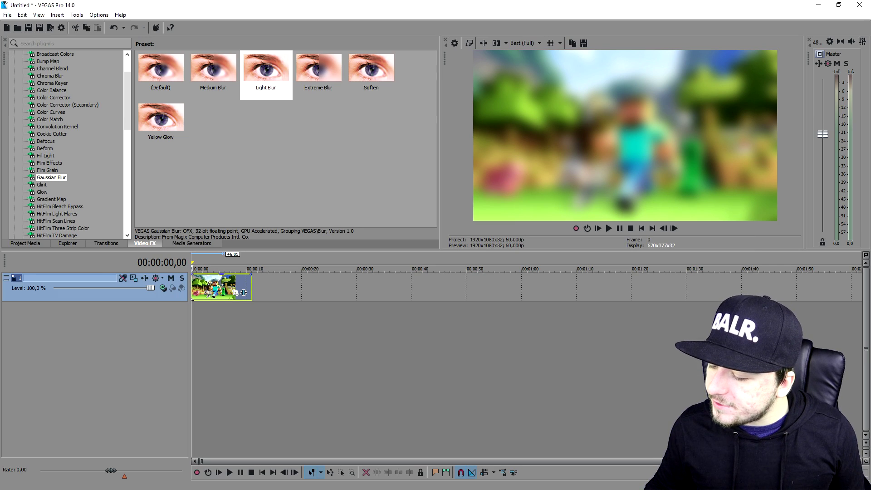
key("alt+Tab")
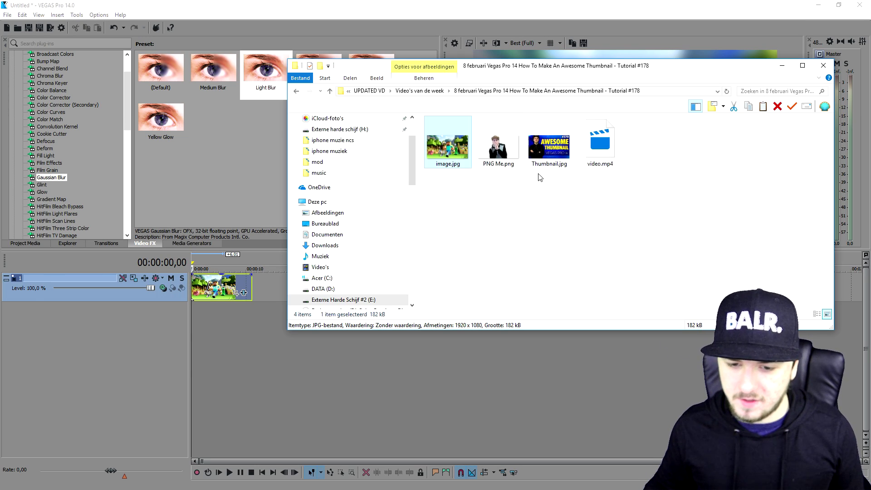
- Drop PNG Me.png onto the timeline right after the blurred Minecraft clip
left_click_drag(498, 146, 262, 286)
left_click(260, 283)
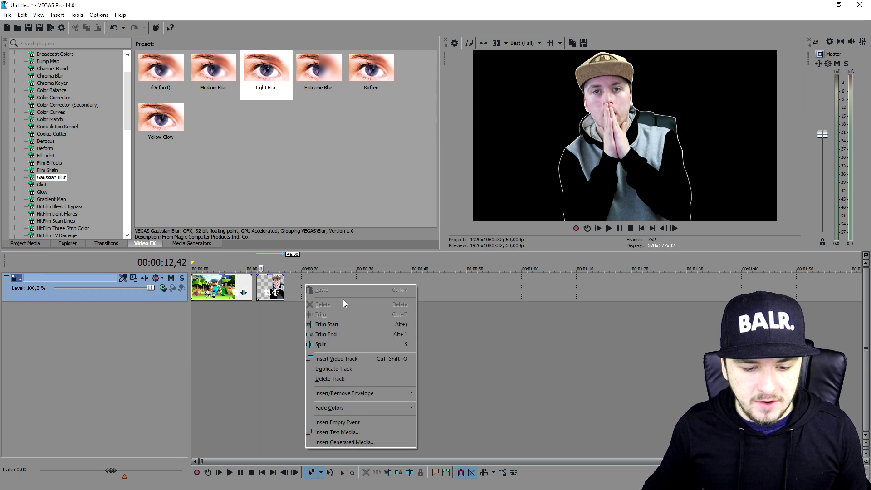
- Insert a new video track and place PNG Me.png on it, aligned to the timeline start
left_click(363, 358)
left_click_drag(263, 315, 205, 287)
left_click(215, 269)
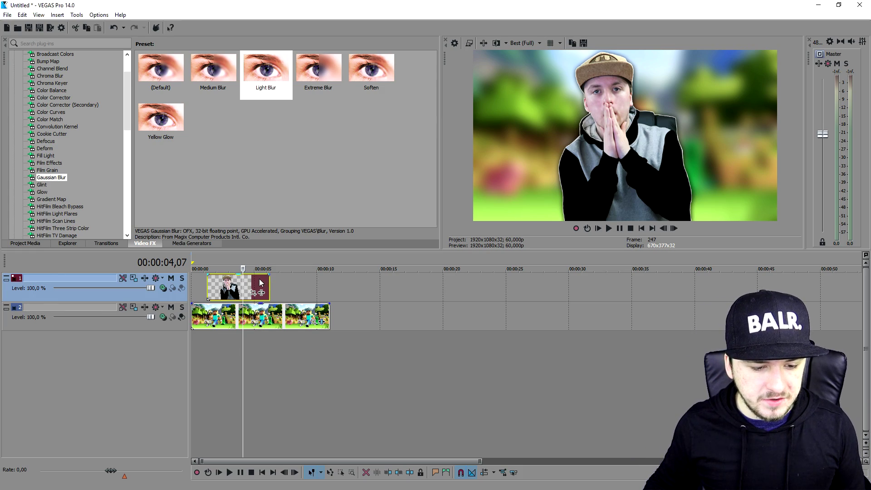
left_click_drag(222, 290, 209, 289)
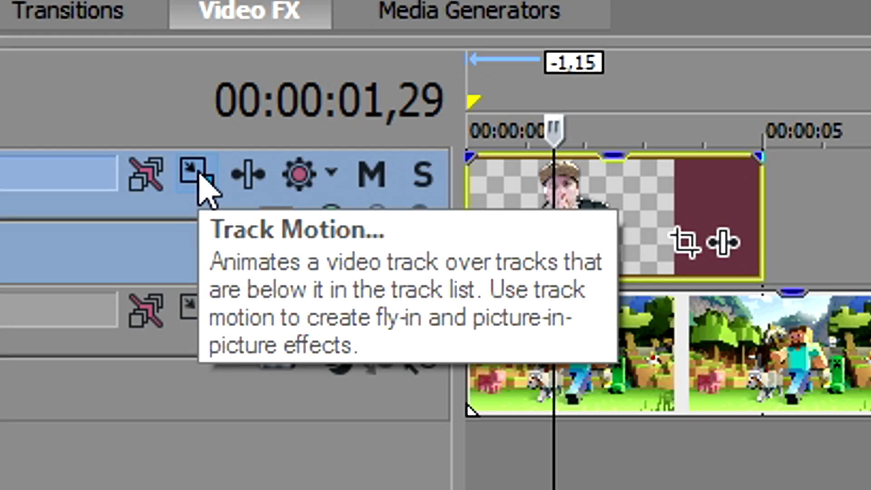
- Shift the presenter track with Track Motion to X 515.97, Y -20.23
left_click(199, 176)
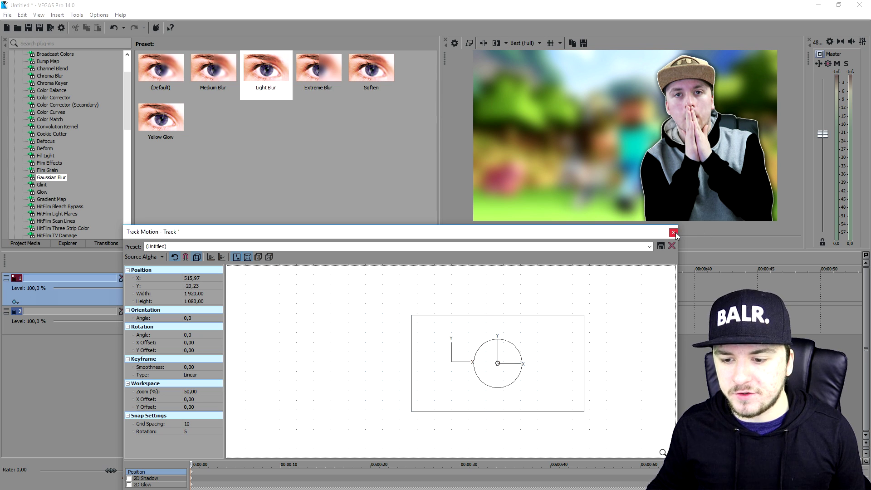
left_click(673, 232)
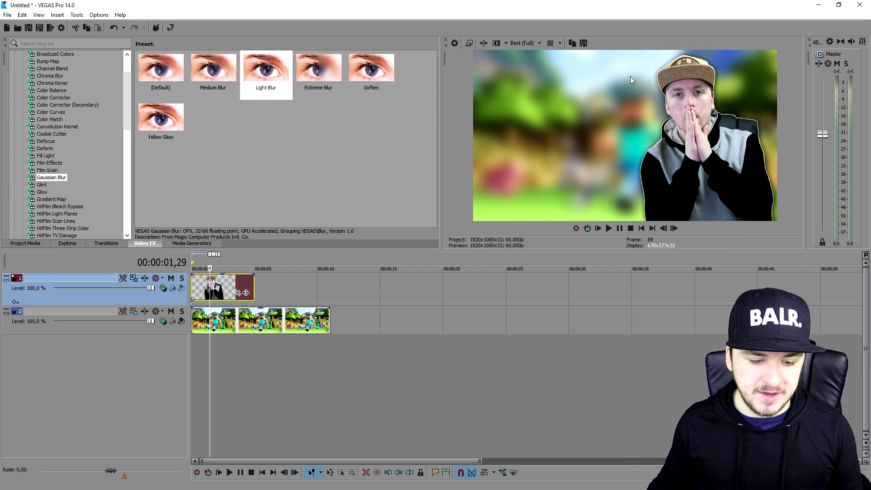
- Insert a new top video track and drop a (Default) Titles & Text event onto it
right_click(284, 283)
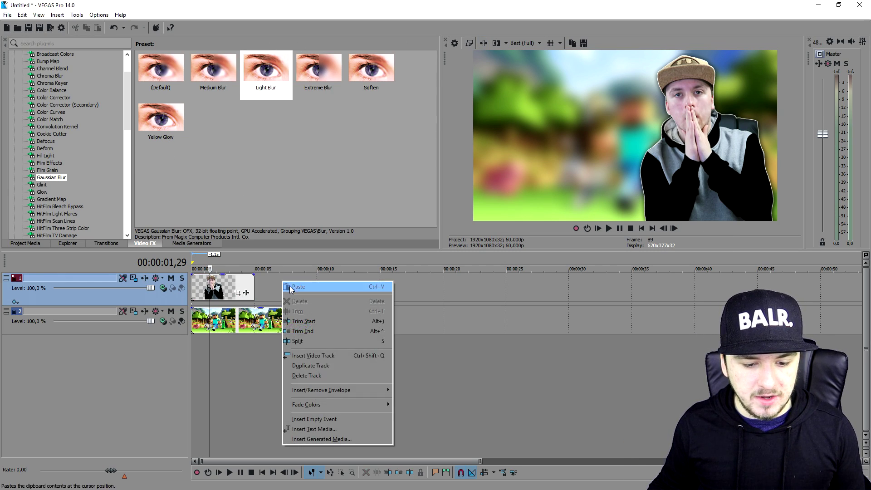
left_click(317, 356)
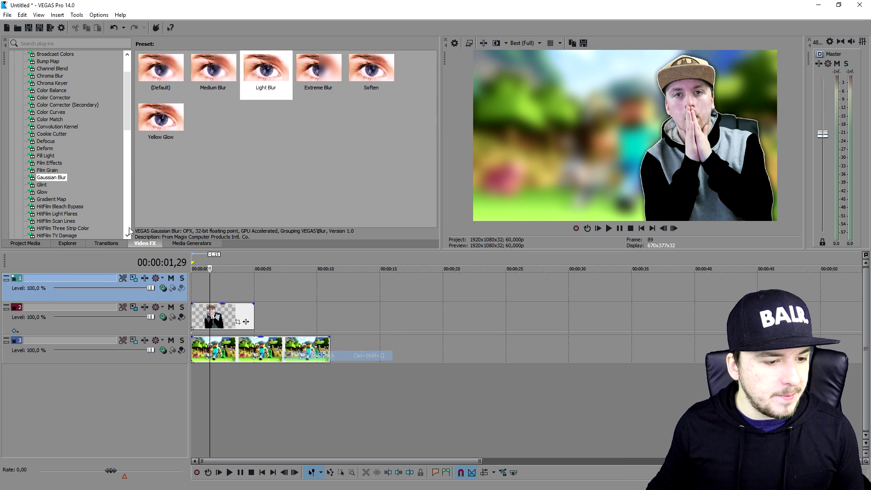
left_click(182, 243)
left_click(50, 112)
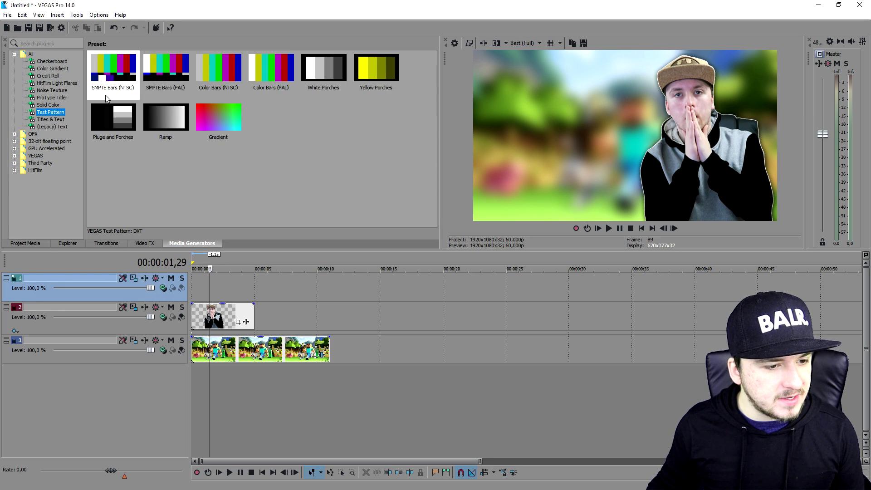
left_click(50, 119)
left_click_drag(113, 72, 193, 281)
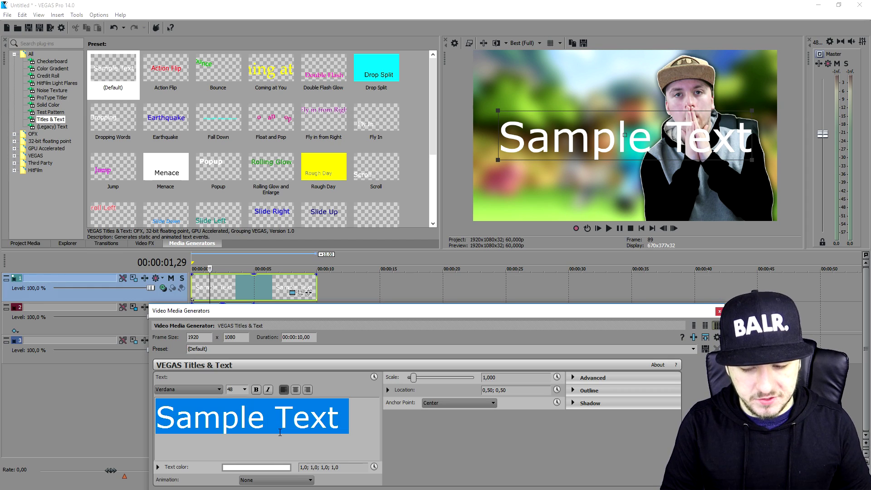
- Enter 'How To Build' as the title text, then shrink it and place it top-left
type("How To Build")
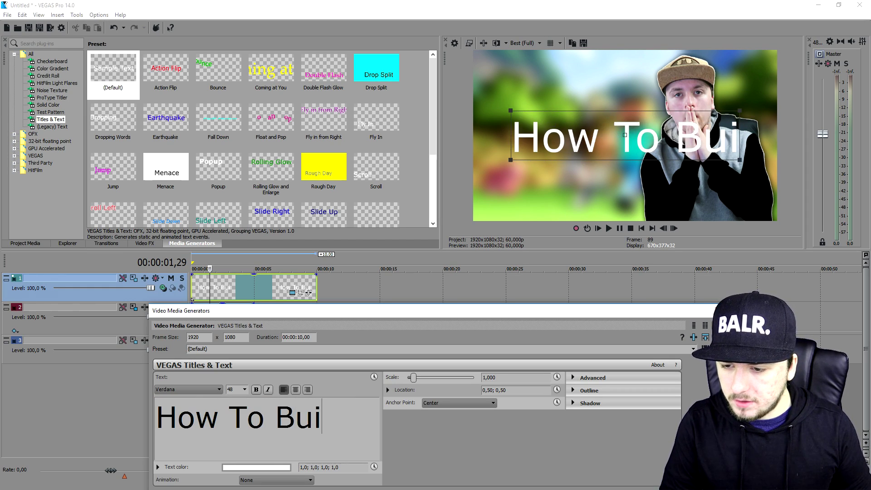
left_click_drag(491, 110, 527, 124)
left_click_drag(631, 152, 579, 82)
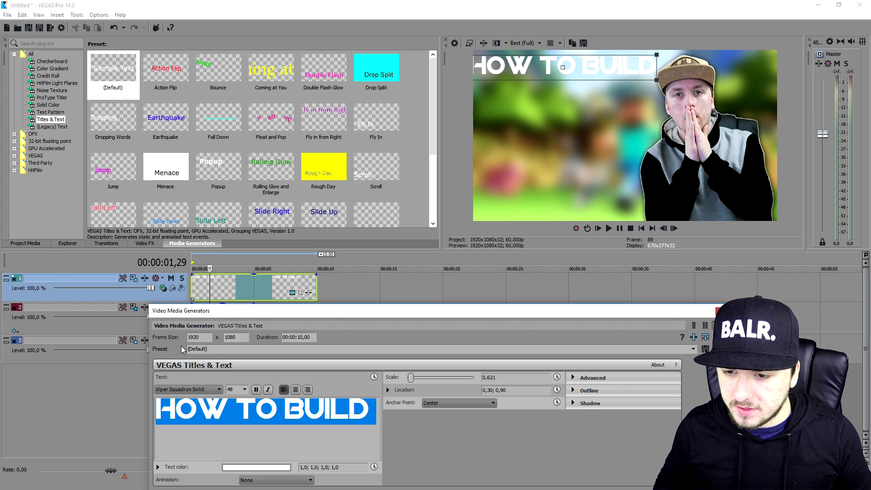
key("Down")
key("Down")
key("Down")
key("Down")
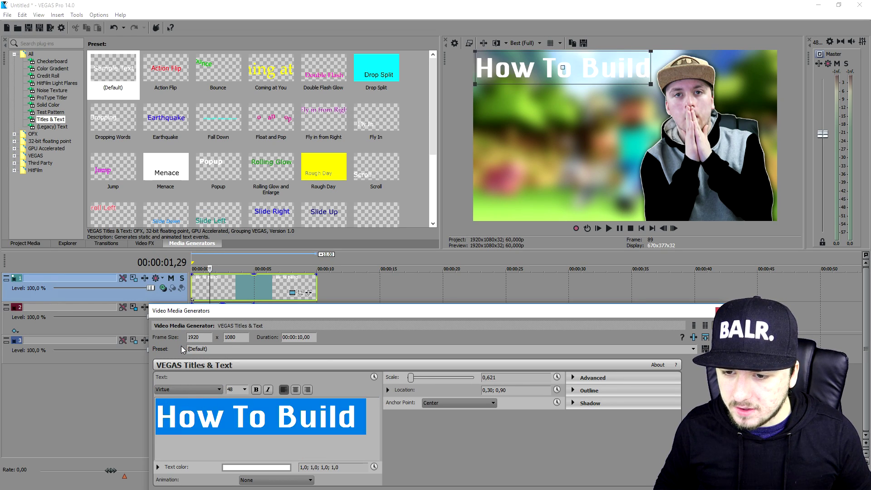
- Set the title font to VirileSolid and enlarge it to about scale 1.0
key("Up")
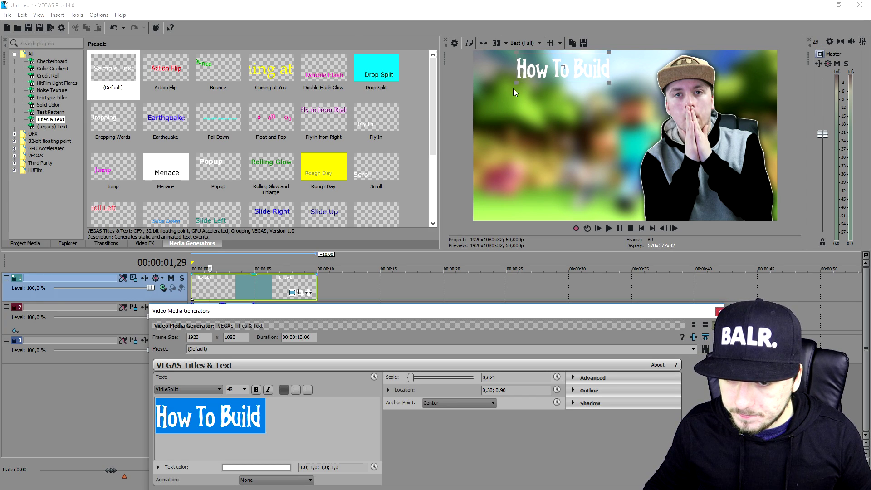
left_click_drag(516, 82, 488, 92)
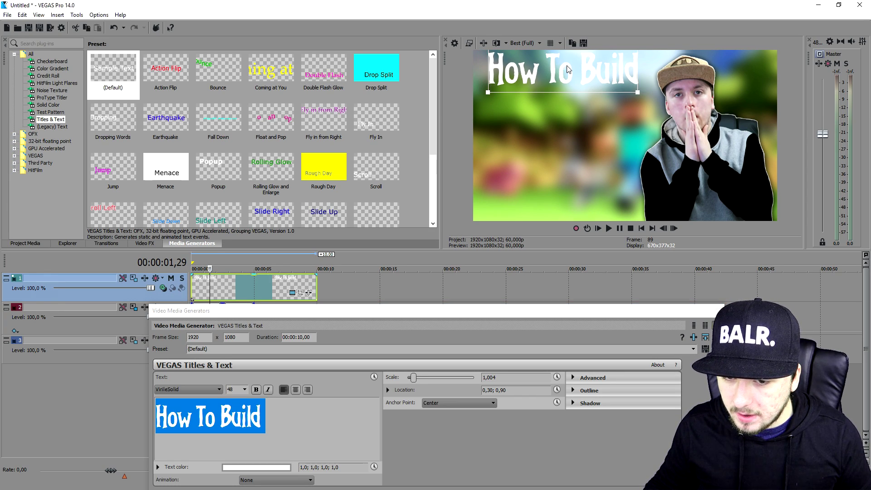
left_click_drag(568, 69, 558, 75)
- Give the title a thick black outline and close the title editor
left_click(586, 390)
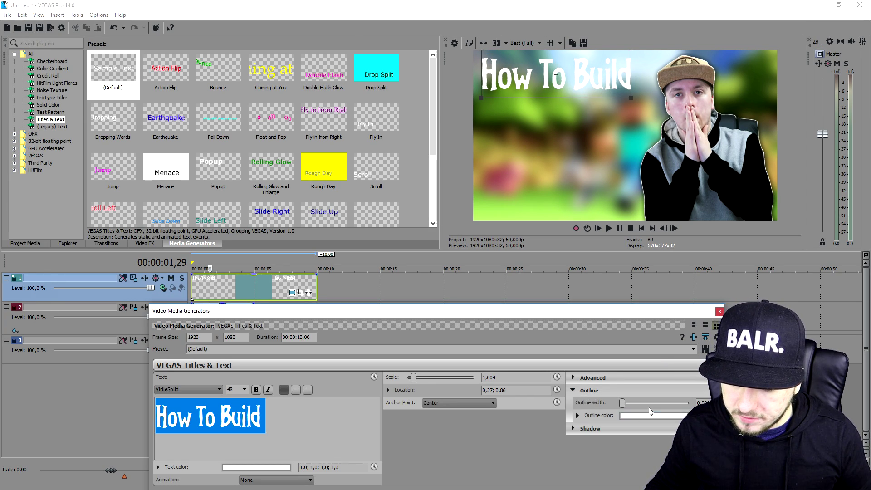
left_click(647, 415)
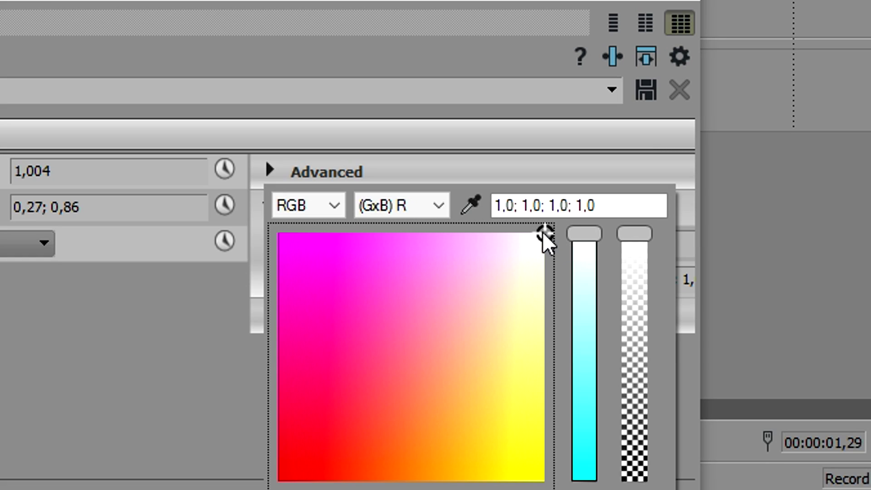
mouse_move(543, 233)
left_mouse_down()
mouse_move(230, 474)
mouse_move(272, 462)
left_mouse_up()
mouse_move(589, 241)
left_mouse_down()
mouse_move(581, 243)
mouse_move(589, 454)
left_mouse_up()
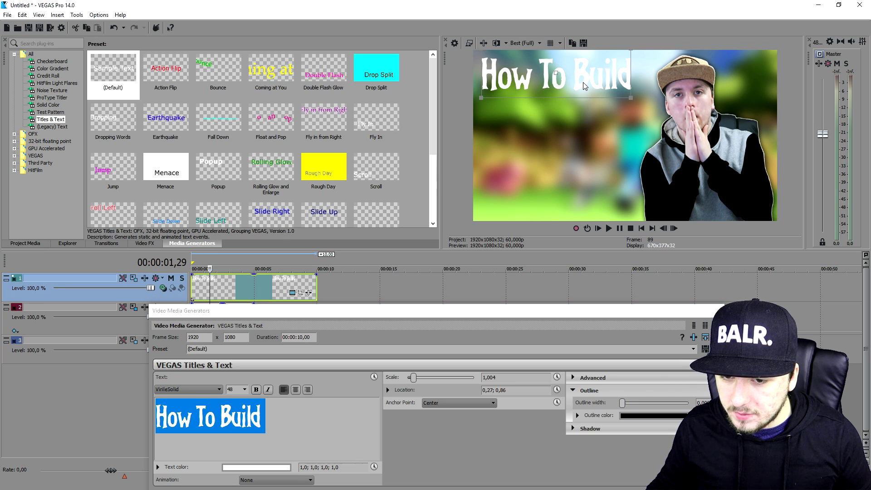
left_click_drag(621, 396, 663, 403)
left_click(718, 311)
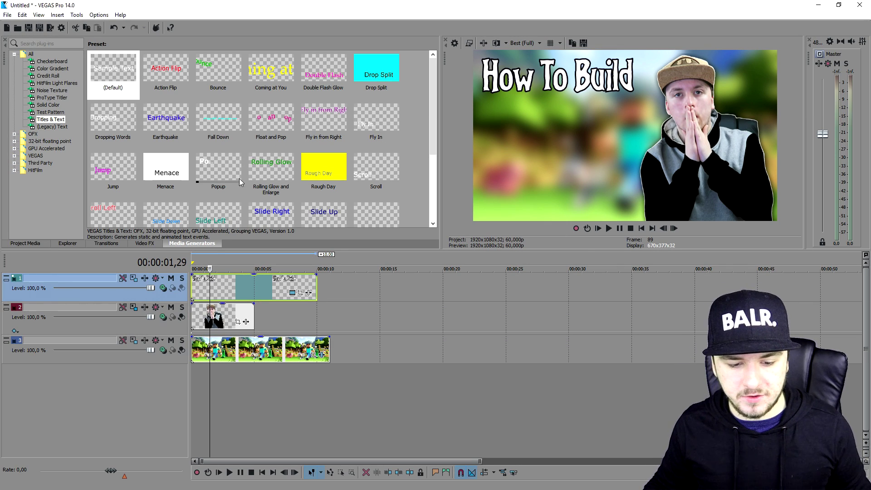
- Insert a new top video track and paste a copy of the 'How To Build' title onto it
right_click(329, 282)
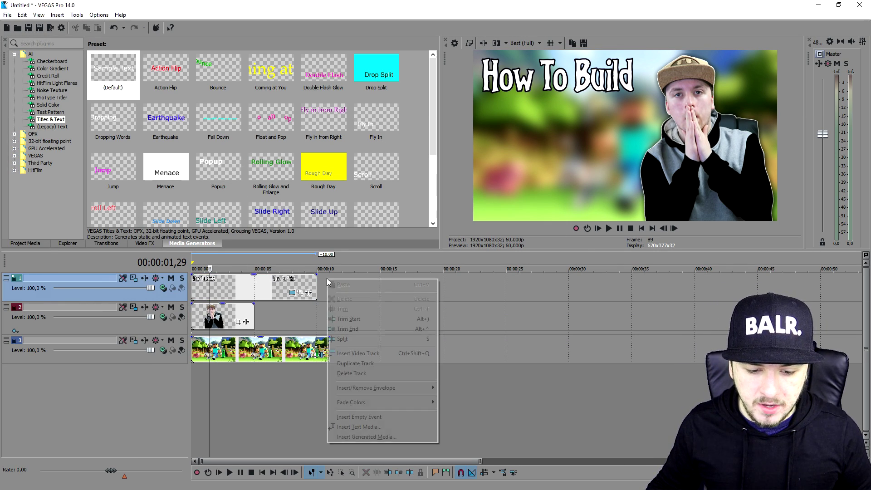
left_click(381, 353)
left_click(230, 314)
left_click(225, 282)
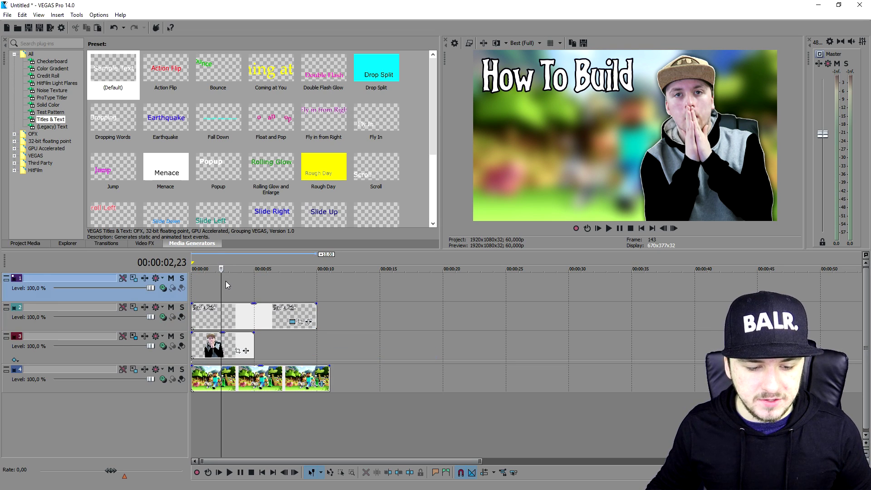
key("ctrl+v")
- Turn the copied title into 'A HOUSE' positioned below the first line
left_click(221, 292)
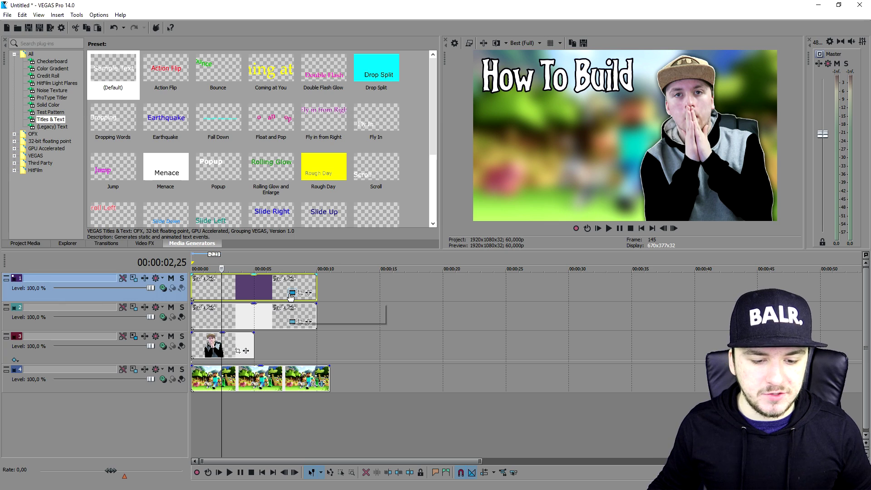
left_click(292, 293)
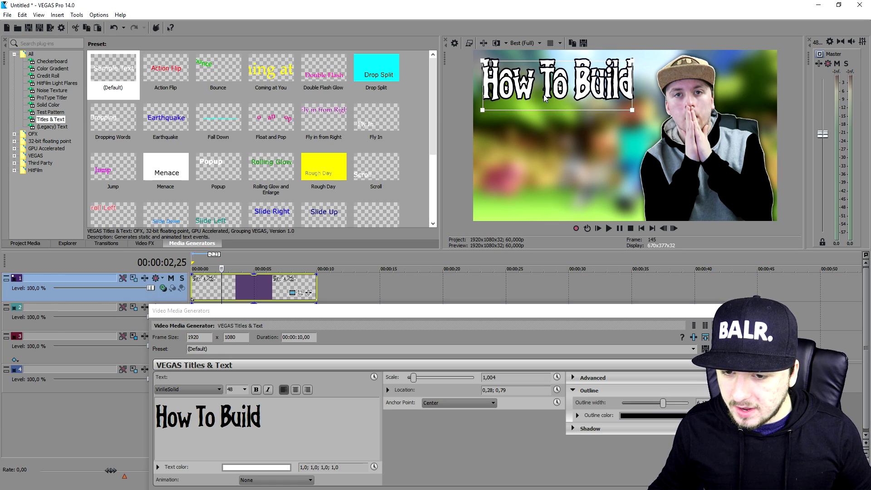
left_click_drag(544, 98, 547, 133)
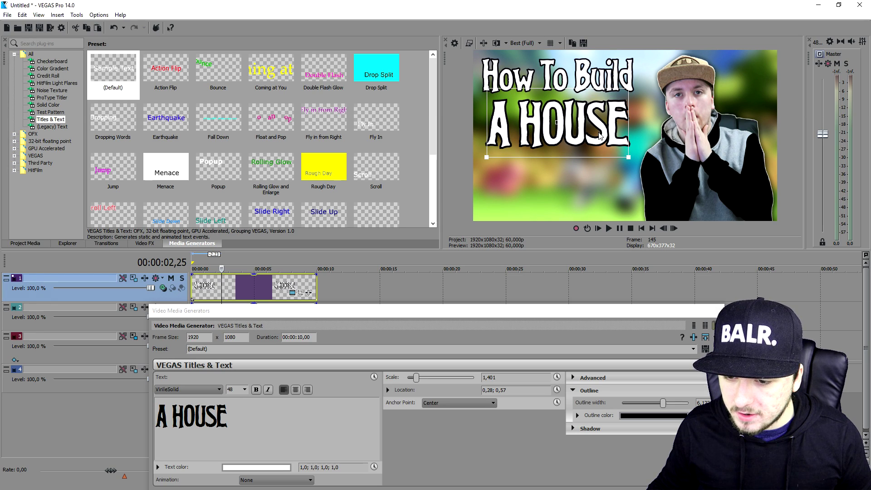
left_click(616, 183)
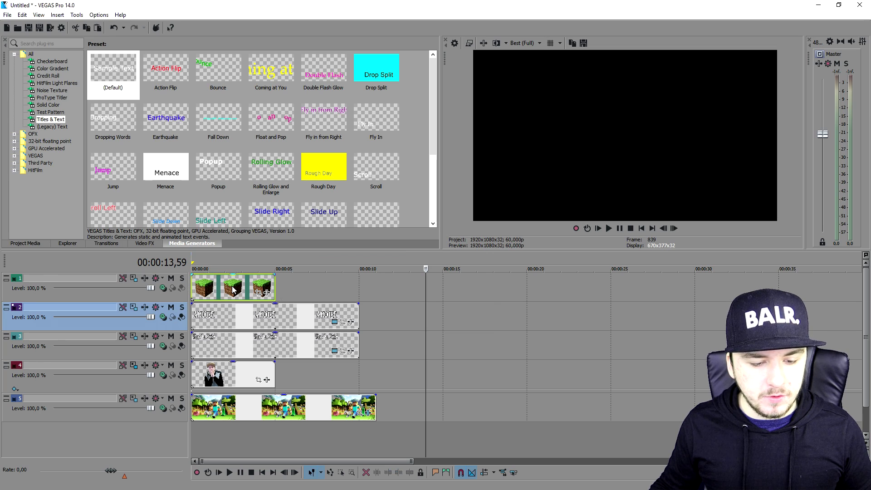
- Shrink the dirt block, tilt it 14.4°, and move it into the bottom-left corner
left_click(134, 279)
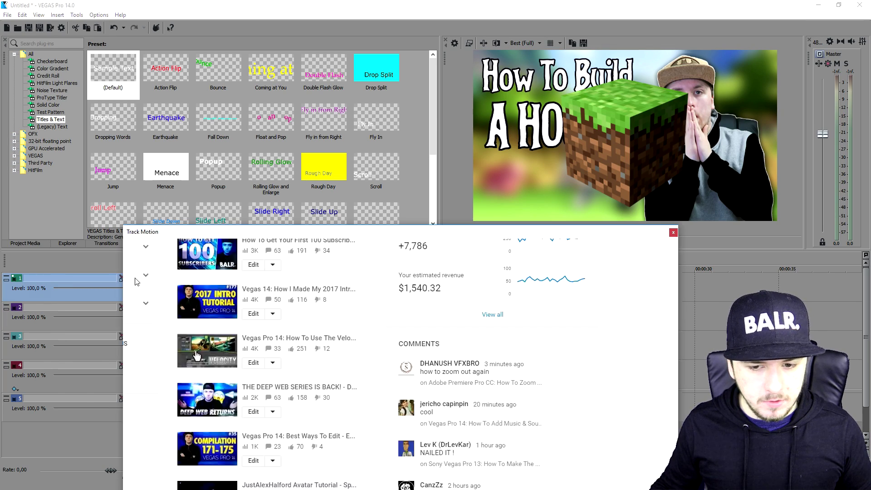
left_click_drag(511, 344, 467, 382)
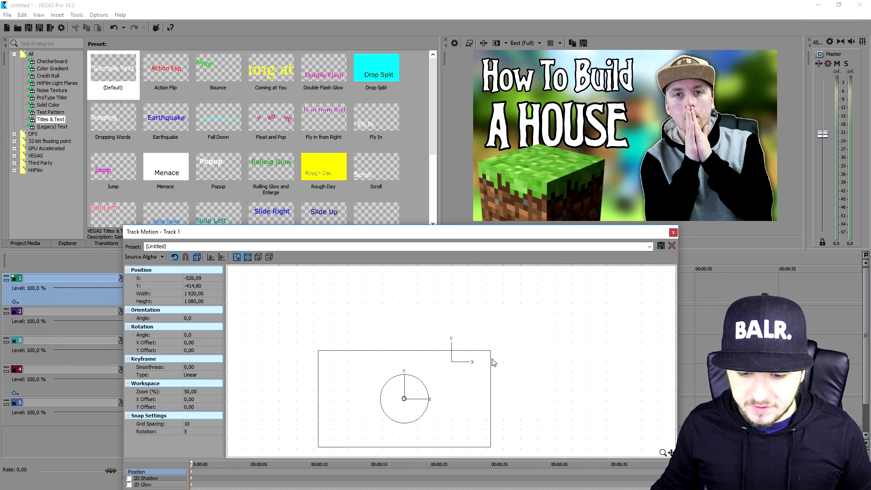
left_click_drag(492, 352, 457, 364)
scroll(458, 394, "up", 2)
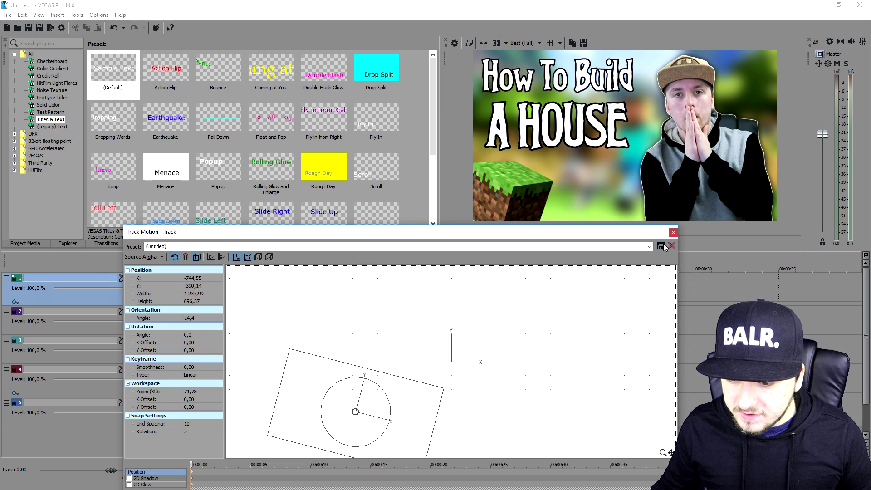
left_click(674, 232)
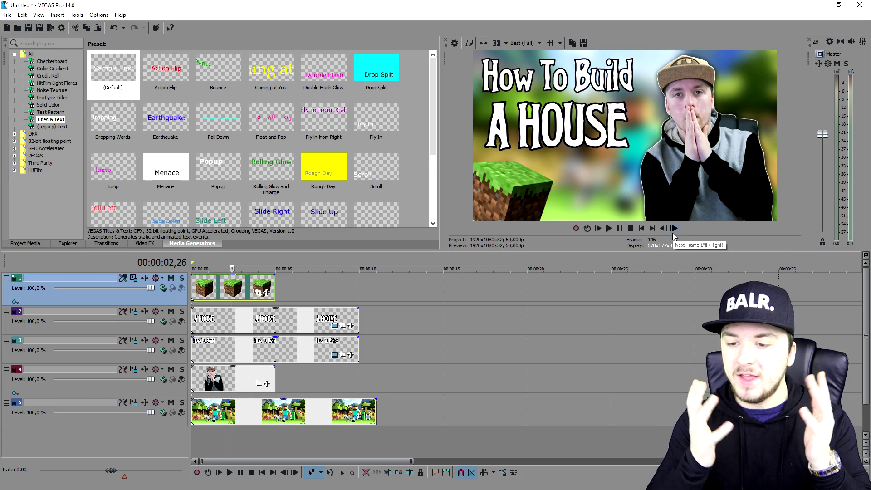